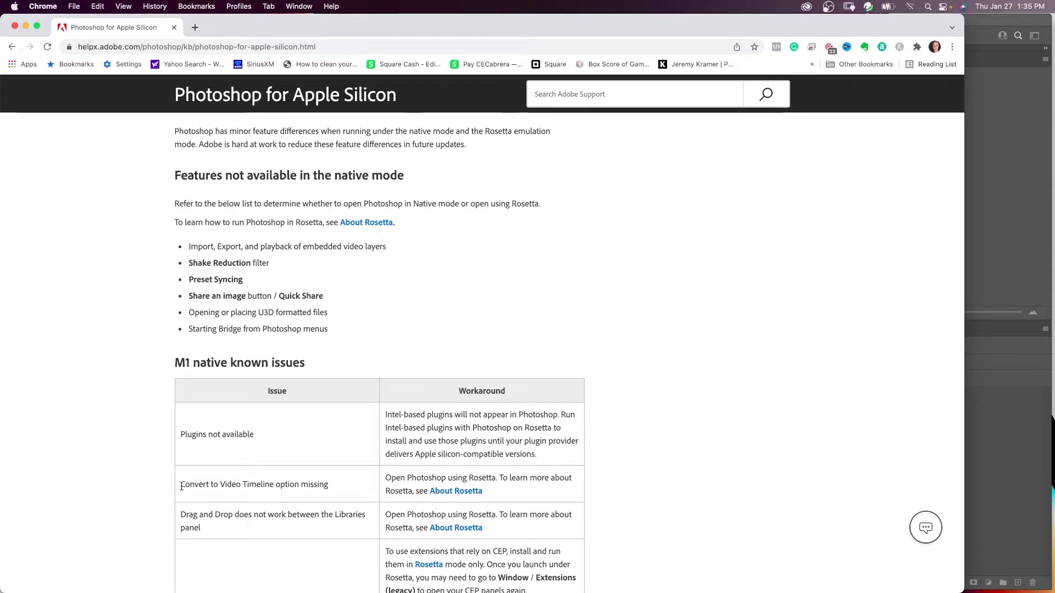
Select the 'Convert to Video Timeline option missing' text in the M1 native known issues table
drag(181, 486, 343, 489)
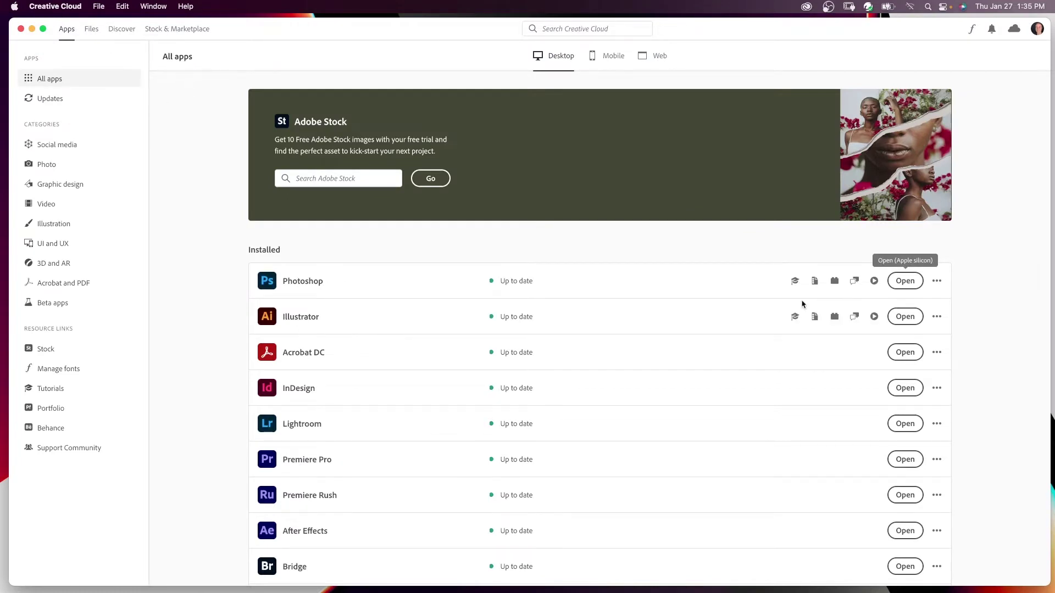
Launch Photoshop with Open (Intel) from the Installed apps list
click(938, 282)
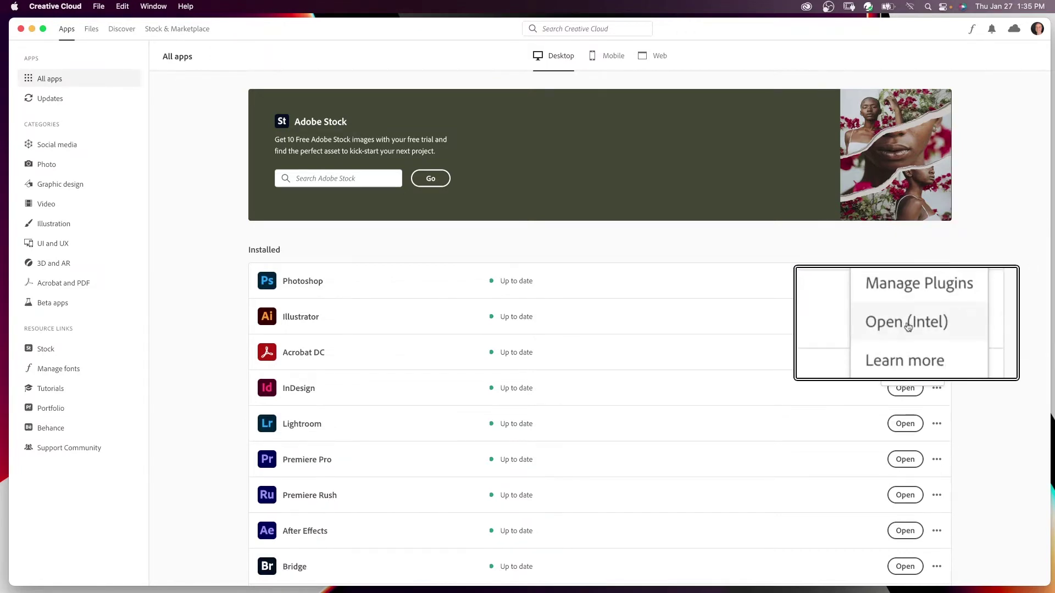
click(909, 327)
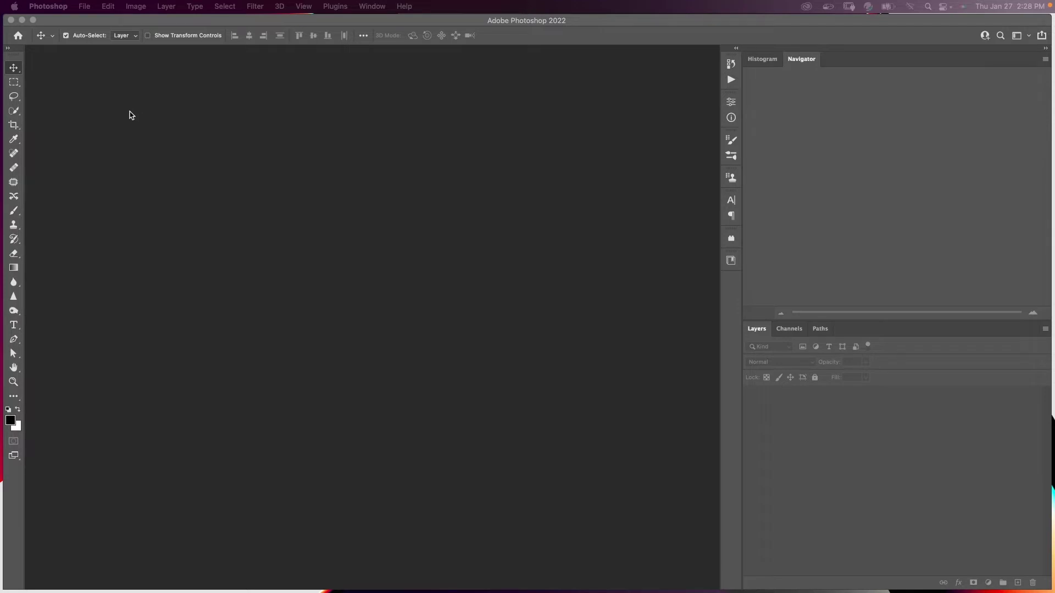
Open C0019.MP4 in File > Import > Video Frames to Layers
click(85, 7)
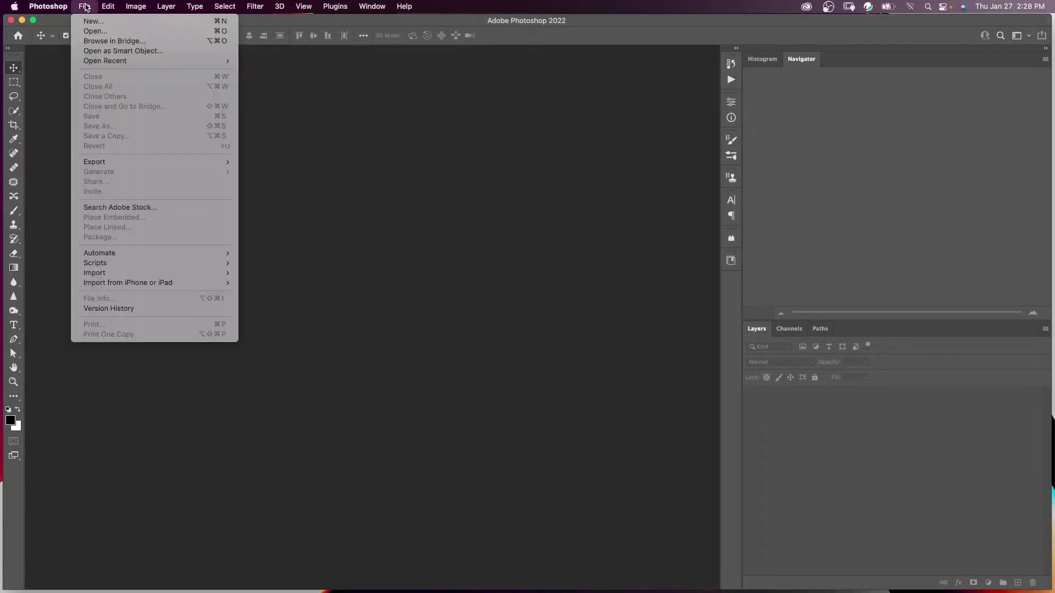
mouse_move(94, 272)
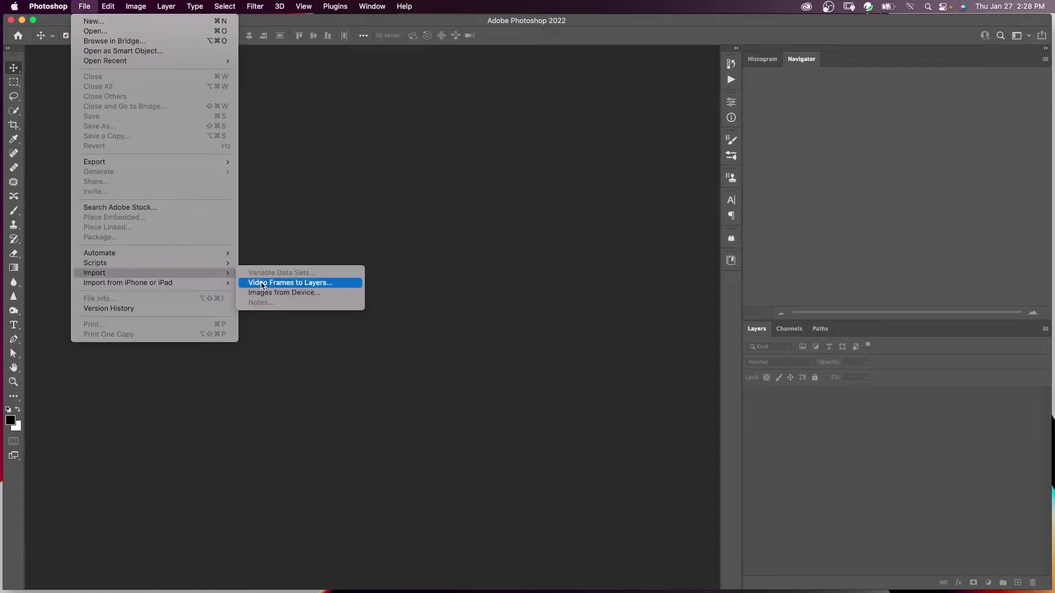
click(262, 285)
click(247, 166)
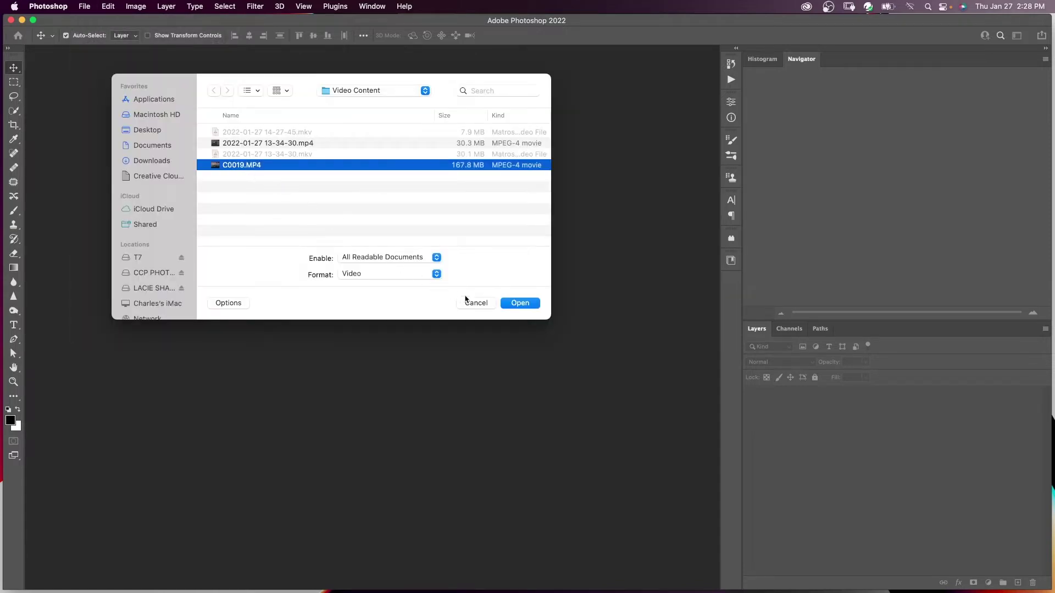
click(519, 303)
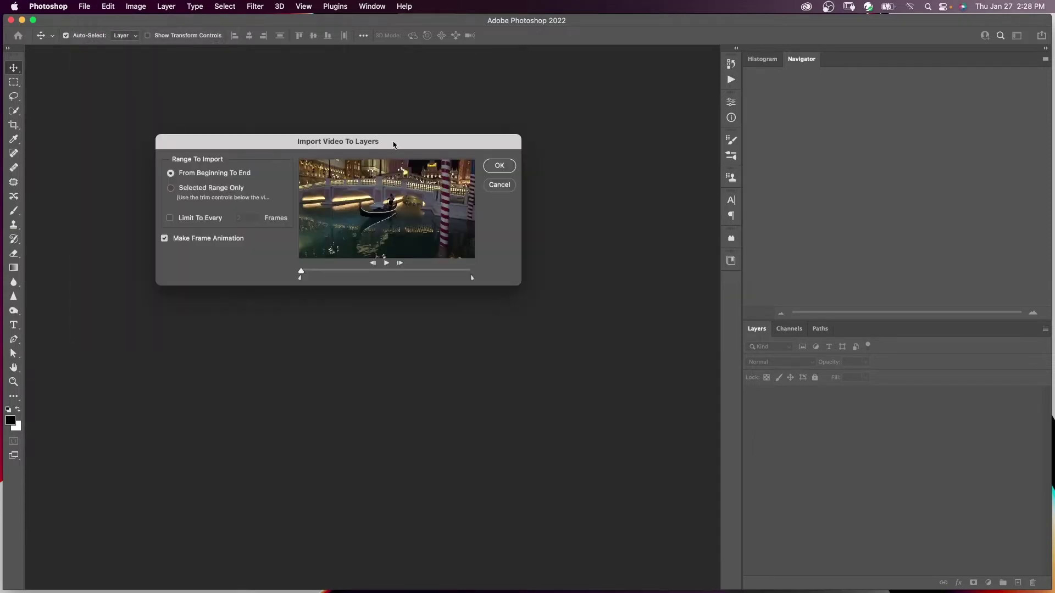
Trim the import to a short Selected Range Only and import it as layers
drag(394, 144, 364, 150)
drag(269, 276, 339, 282)
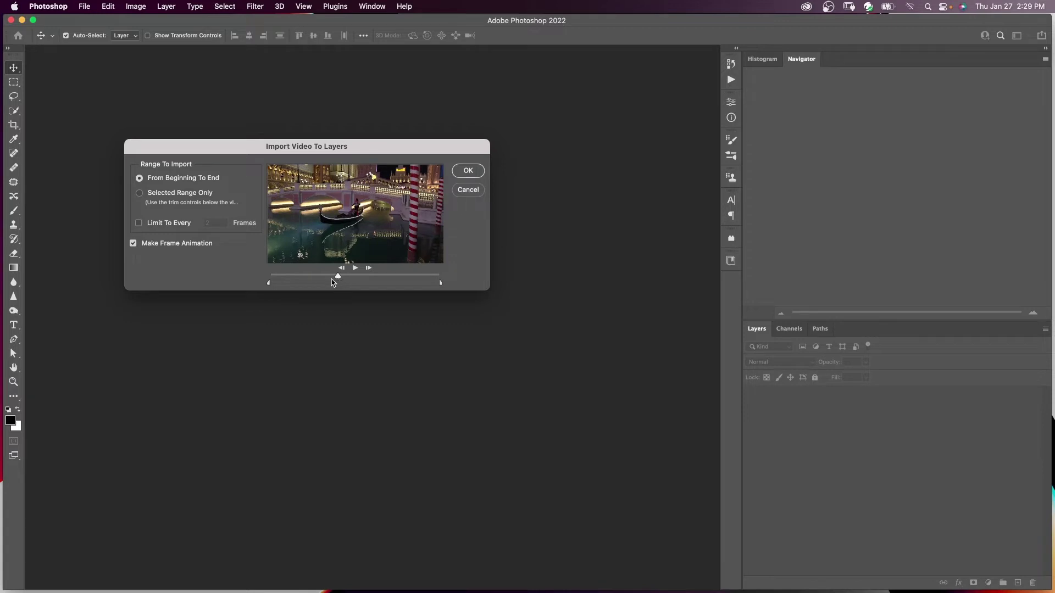
drag(268, 284, 310, 286)
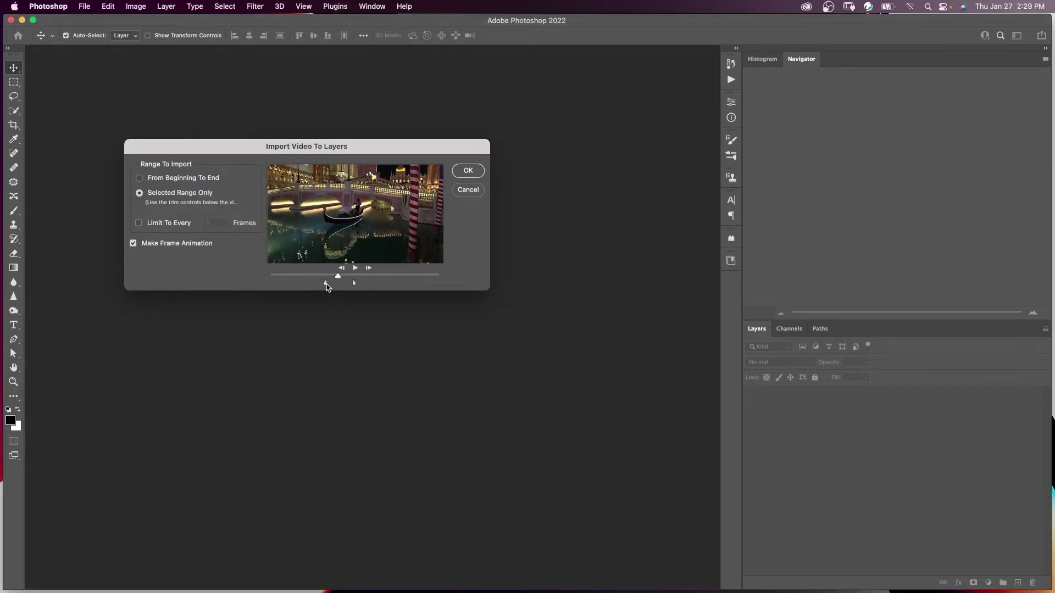
drag(353, 283, 350, 285)
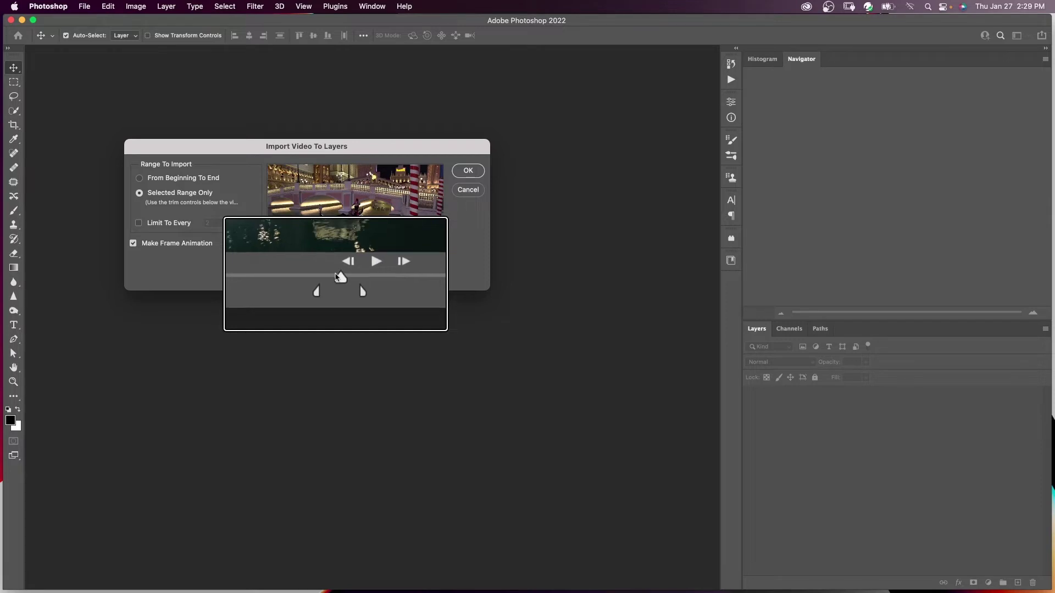
click(467, 171)
mouse_move(1046, 566)
mouse_down()
mouse_move(1050, 394)
mouse_move(1047, 569)
mouse_up()
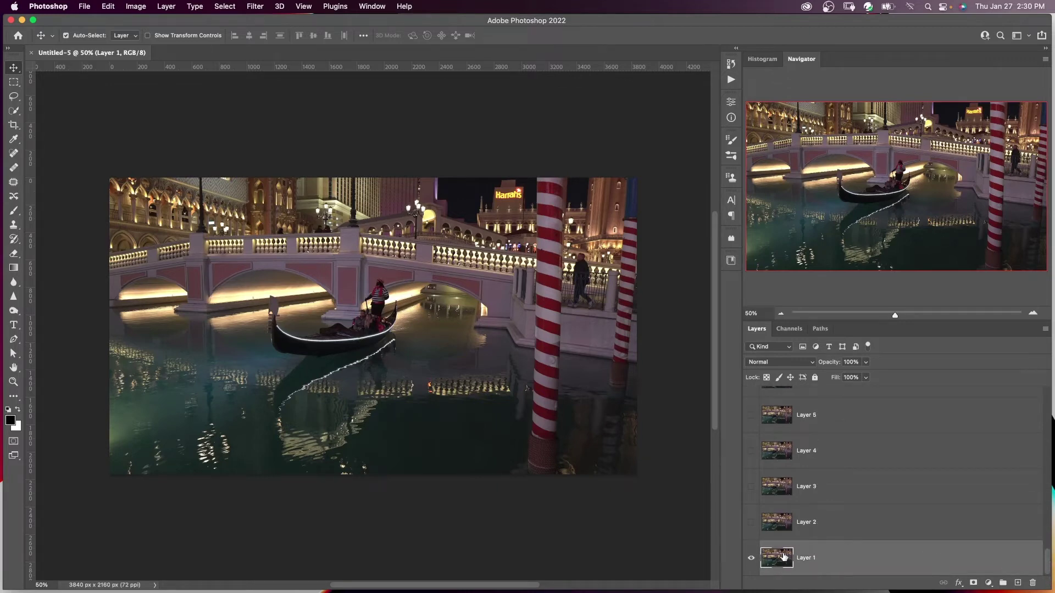
Turn on visibility for Layers 2 through 20 so their frames stack
click(751, 522)
drag(751, 521, 752, 391)
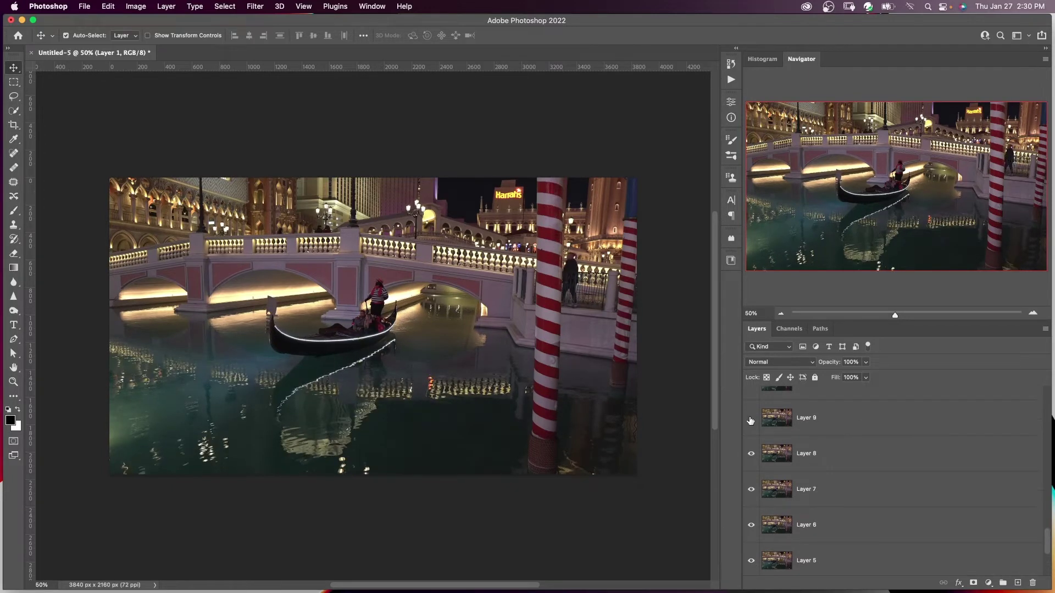
mouse_move(753, 436)
mouse_down()
mouse_move(785, 432)
mouse_move(753, 395)
mouse_up()
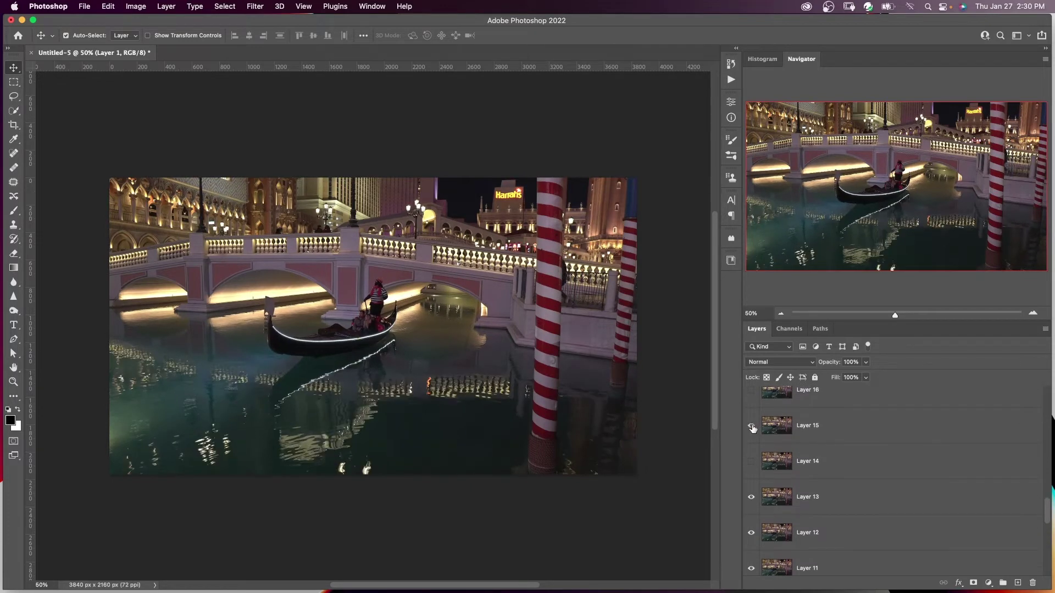
scroll(786, 407, up, 5)
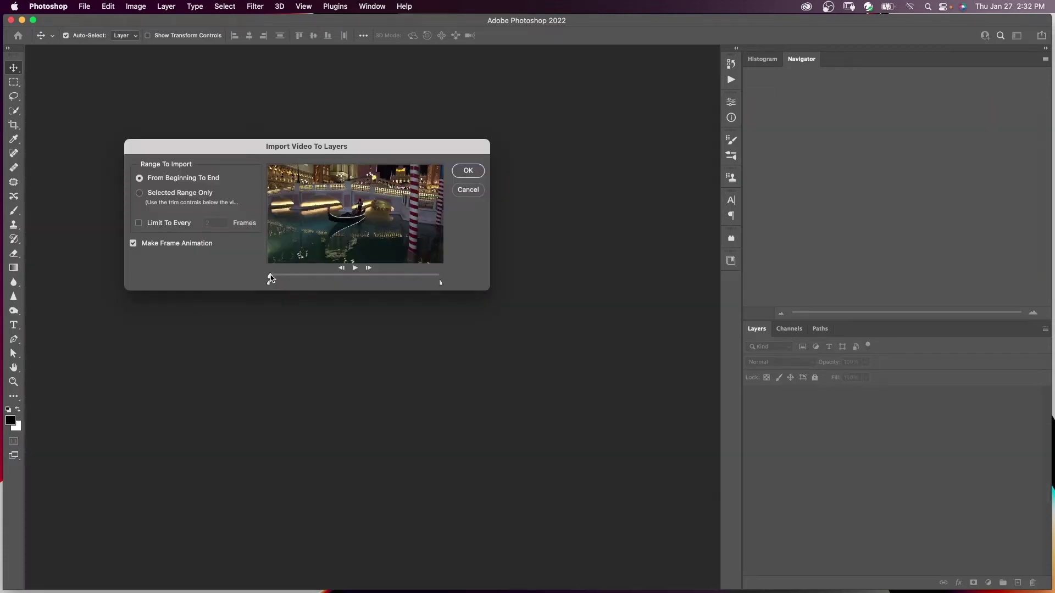
drag(270, 276, 344, 276)
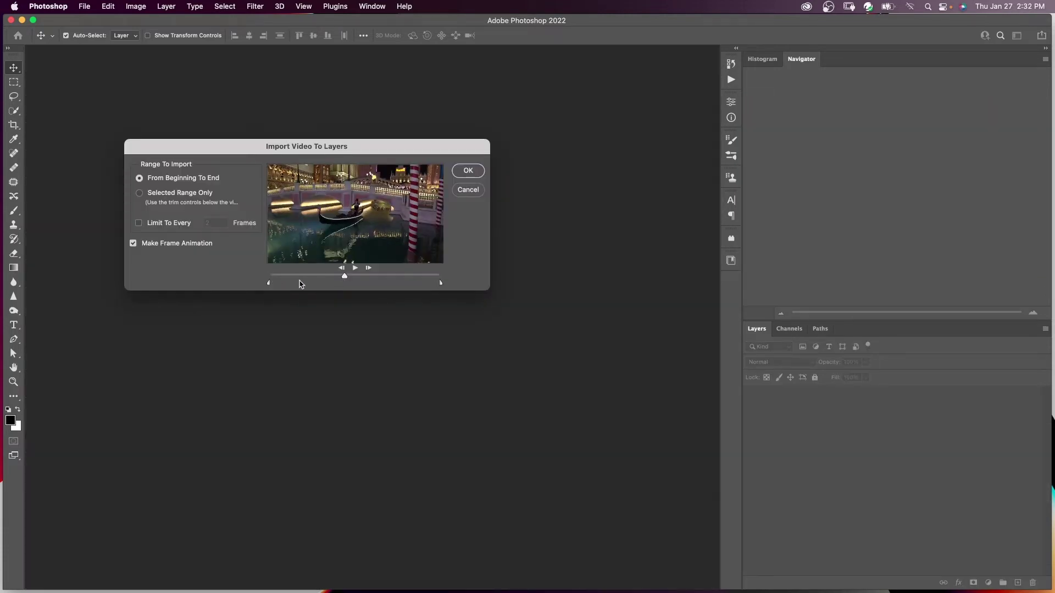
Set both trim handles on one frame and import it as a single layer
drag(269, 284, 347, 286)
drag(442, 286, 346, 287)
click(467, 171)
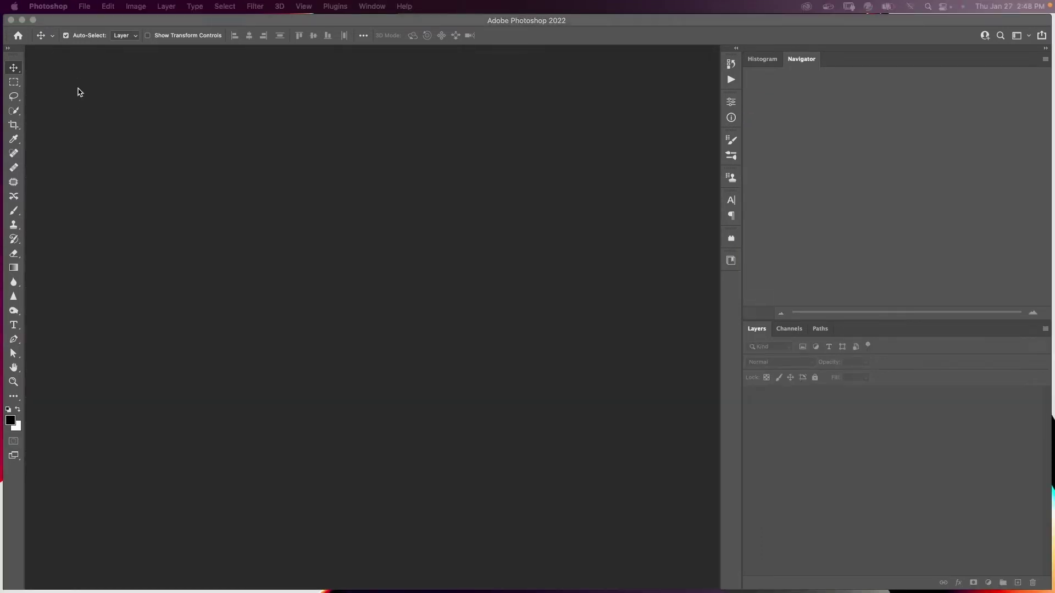
click(85, 7)
Open C0019.MP4 as a video document
click(95, 31)
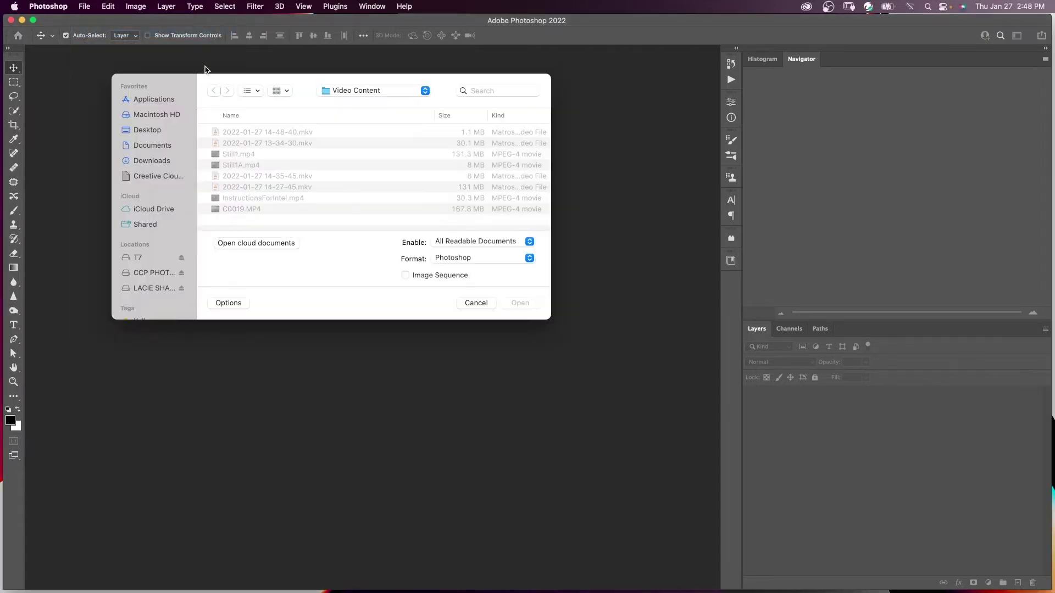
click(255, 210)
click(506, 304)
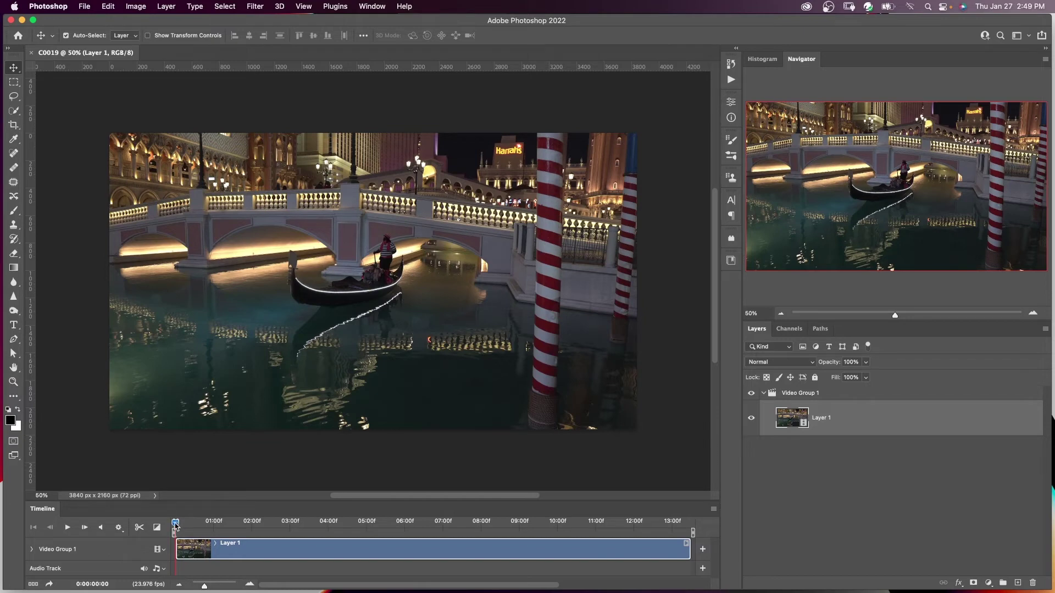
Move the playhead to 0:00:05:16 and tighten the work area around it
drag(176, 526, 378, 523)
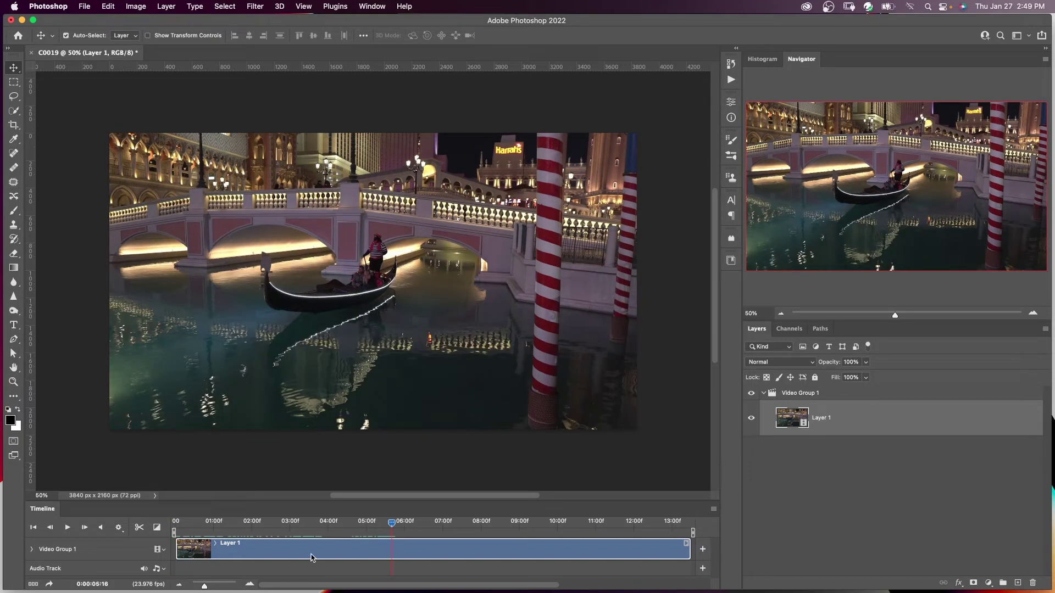
drag(174, 533, 360, 533)
drag(693, 532, 432, 532)
click(51, 586)
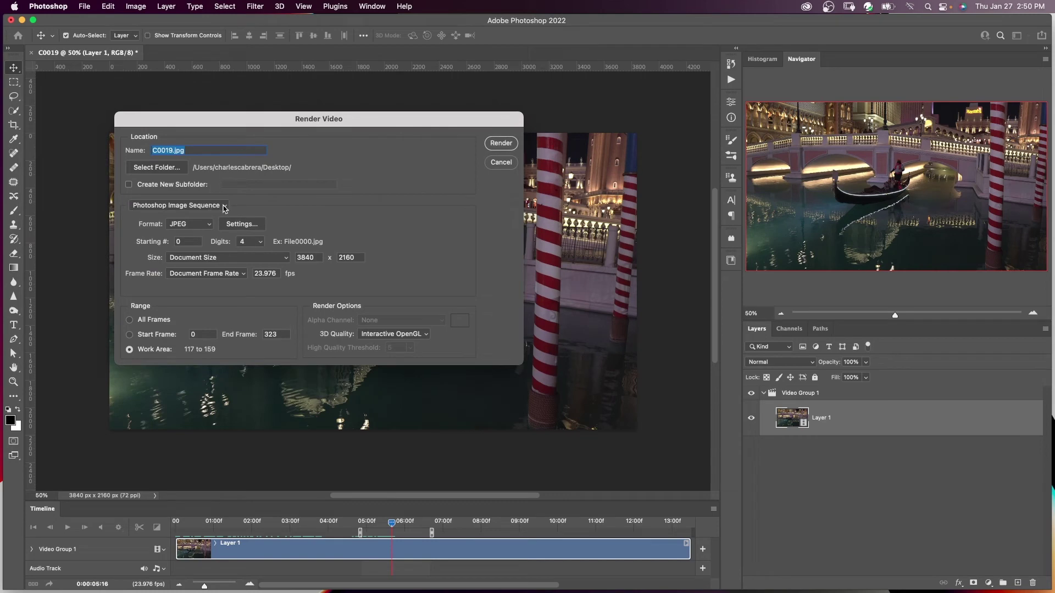
Set Render Video to a Photoshop Image Sequence in JPEG format
click(224, 207)
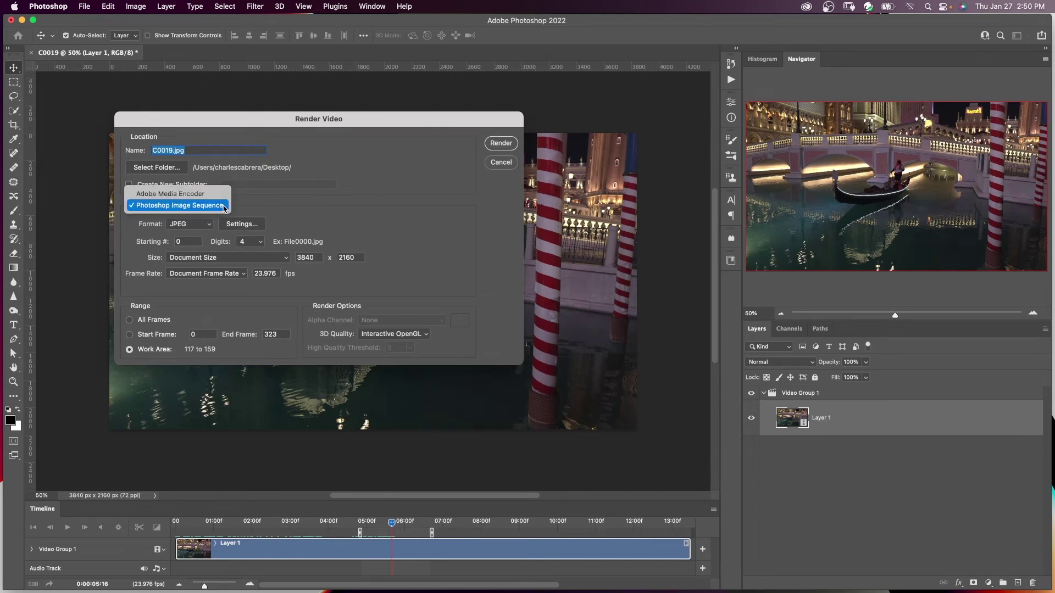
click(224, 208)
click(209, 224)
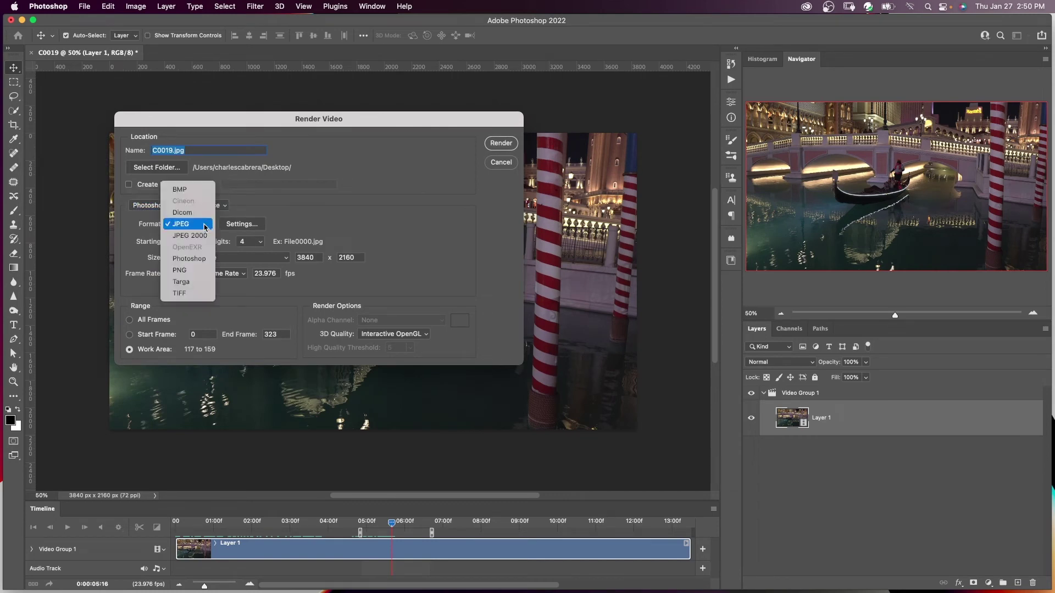
click(188, 260)
click(204, 224)
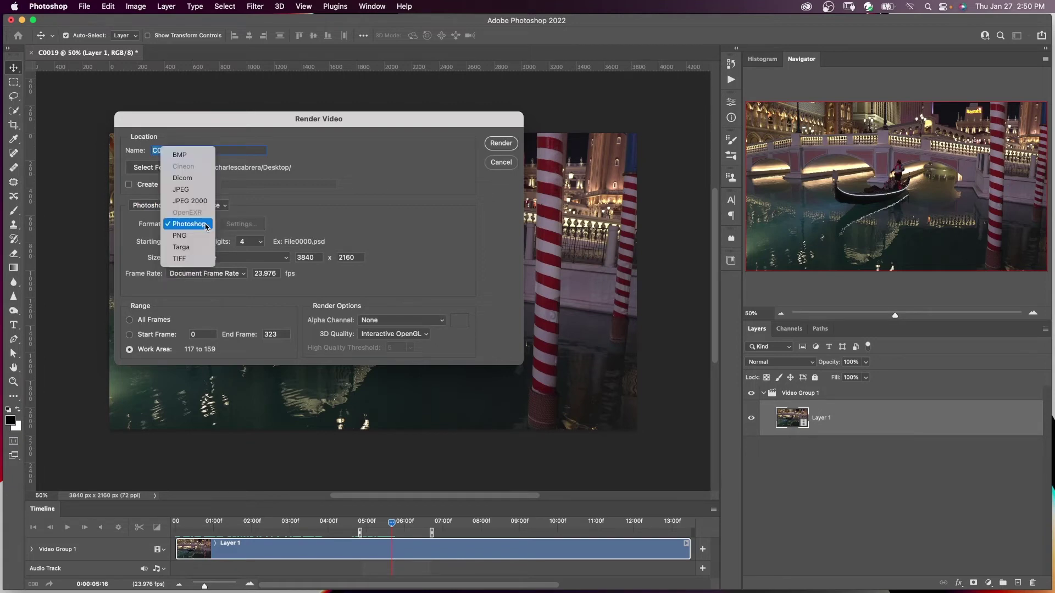
click(188, 190)
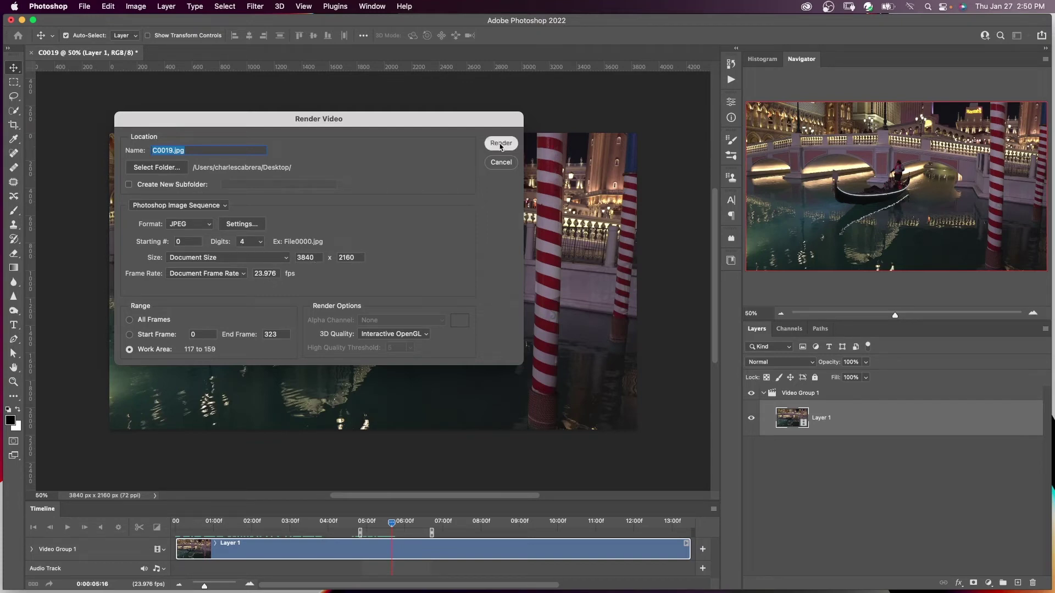
Set the destination to Desktop/Images and render frames 117–159
click(157, 168)
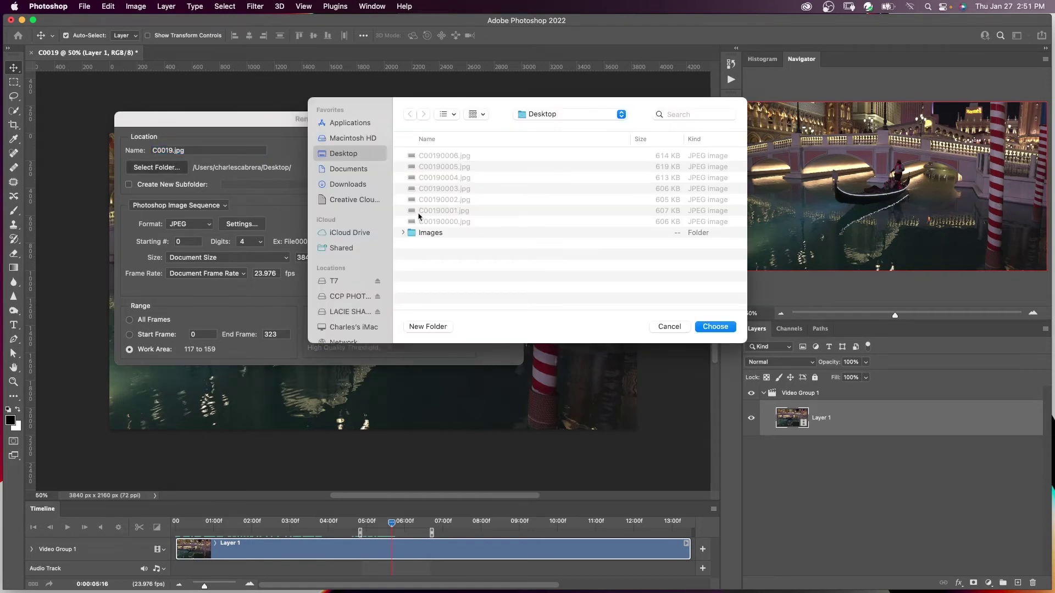
click(424, 233)
click(715, 327)
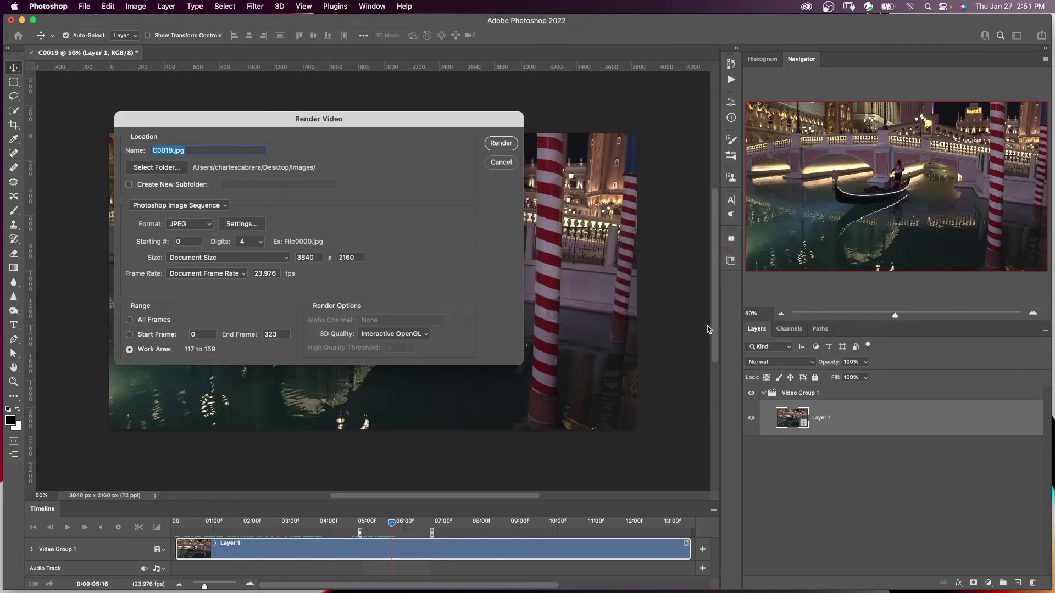
click(494, 146)
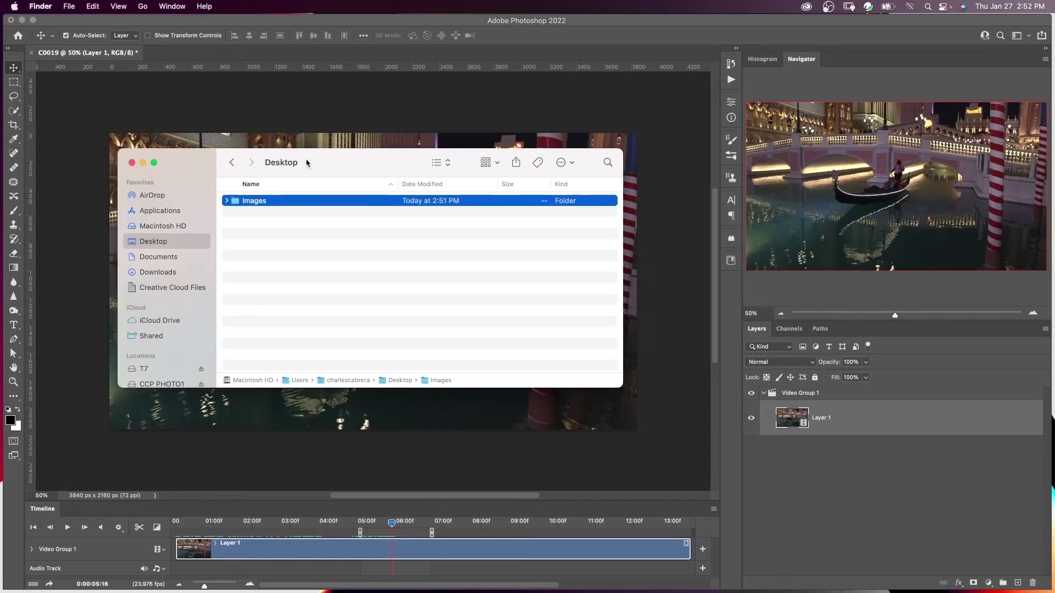
Expand the Images folder in Finder to review the rendered C0019 JPEG frames
drag(307, 163, 312, 163)
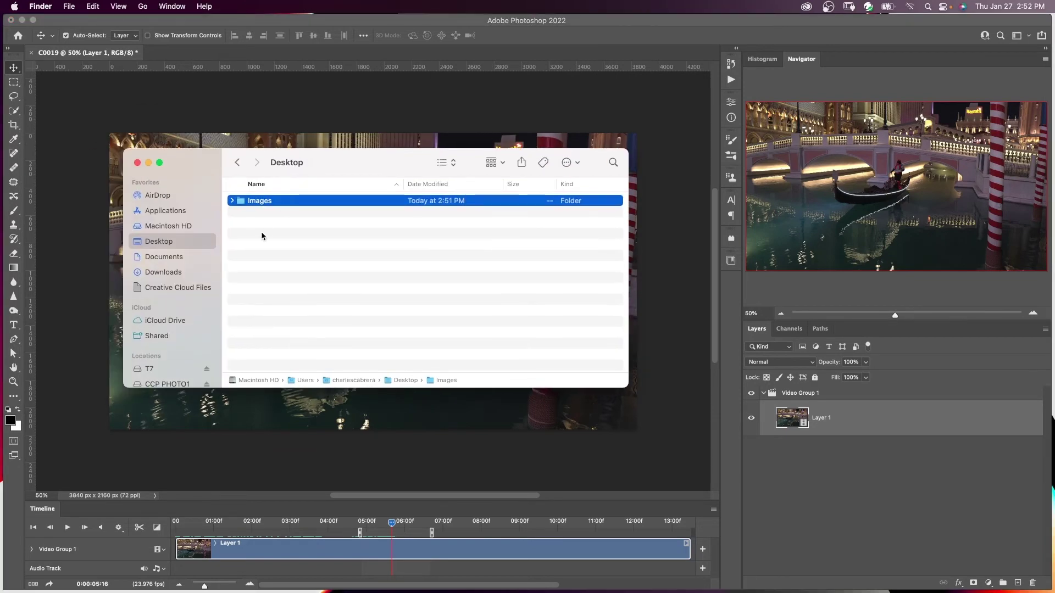
click(232, 201)
scroll(348, 220, down, 2)
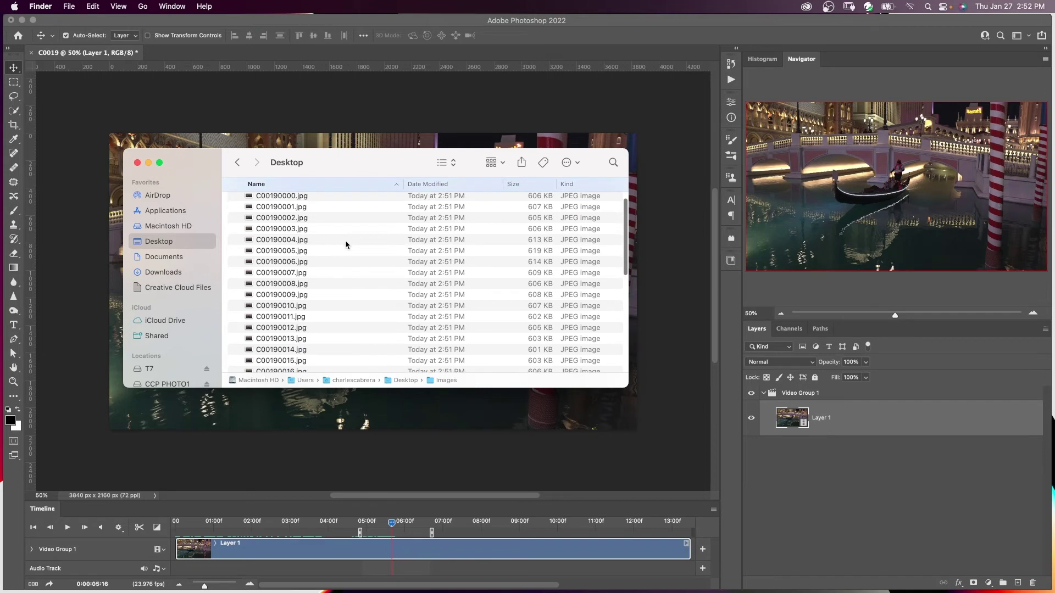
scroll(347, 243, down, 2)
scroll(448, 271, up, 1)
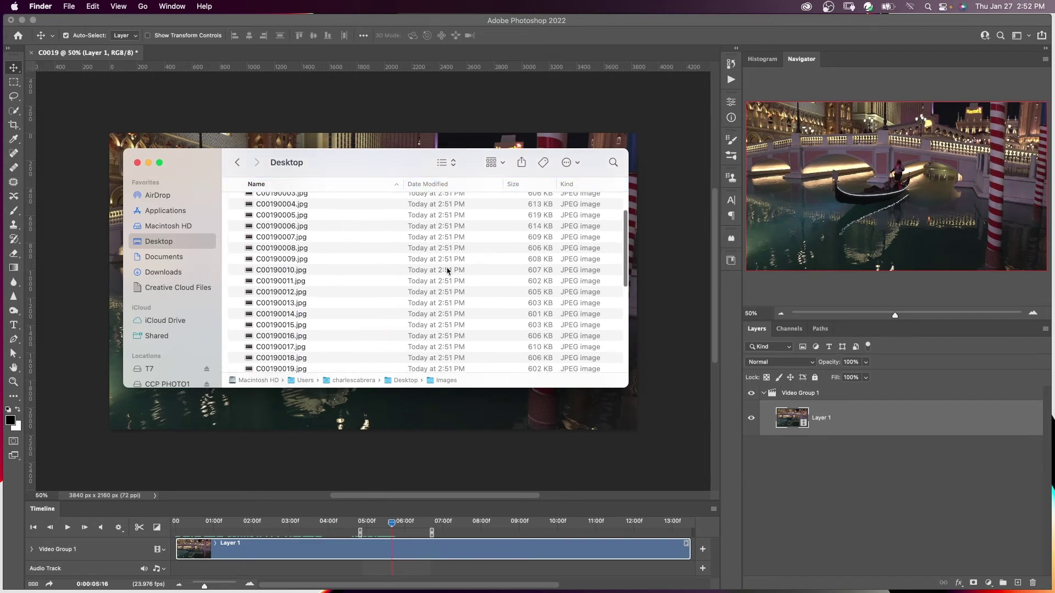
click(853, 459)
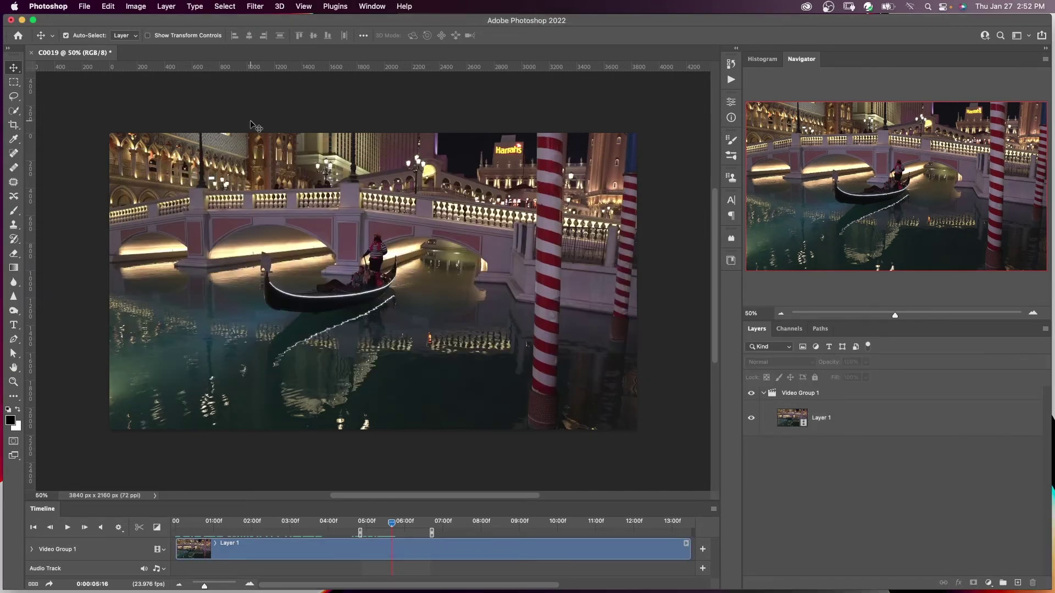
Load the Desktop/Images folder of JPEG frames into a stack using Load Files into Stack
click(84, 7)
mouse_move(96, 263)
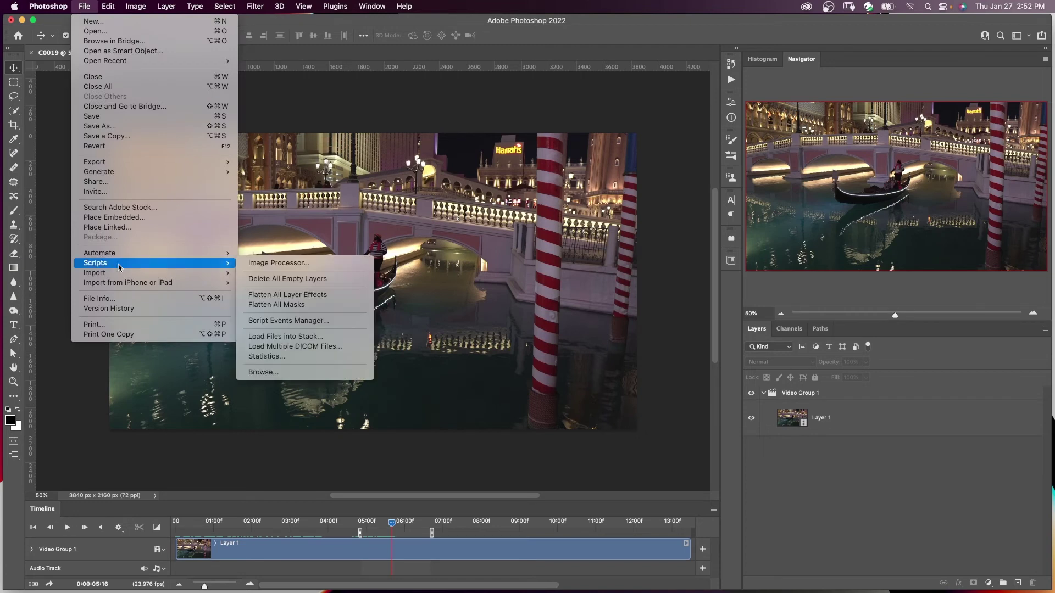
click(269, 337)
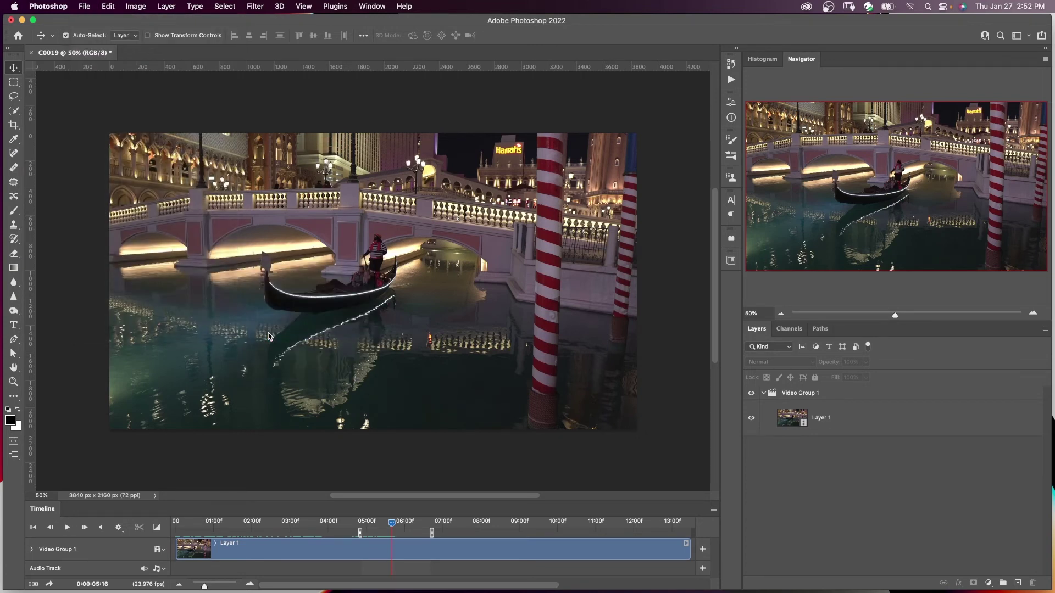
click(500, 262)
click(496, 282)
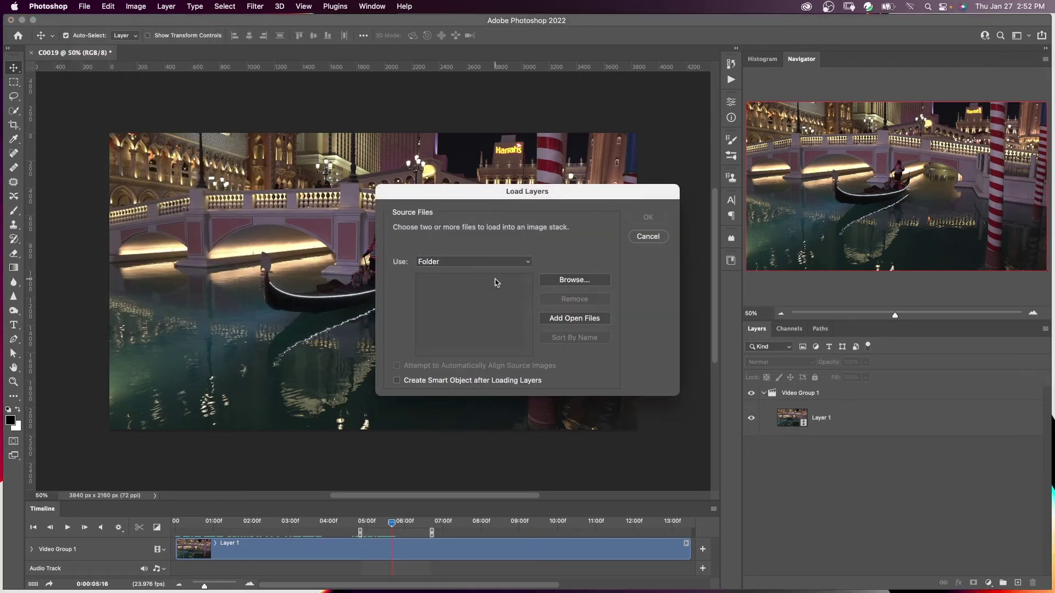
click(574, 280)
click(820, 451)
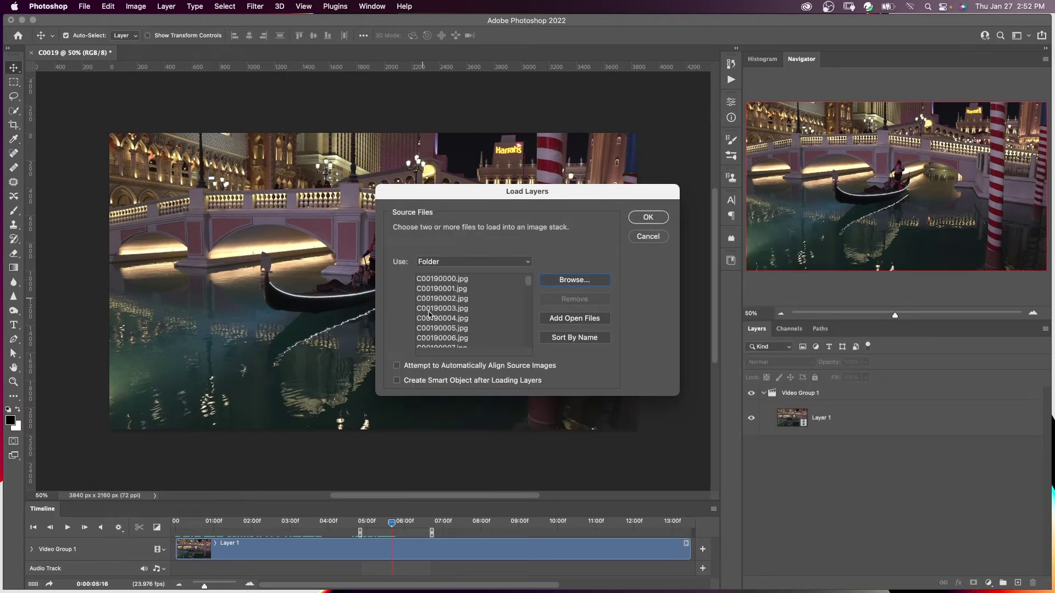
click(657, 222)
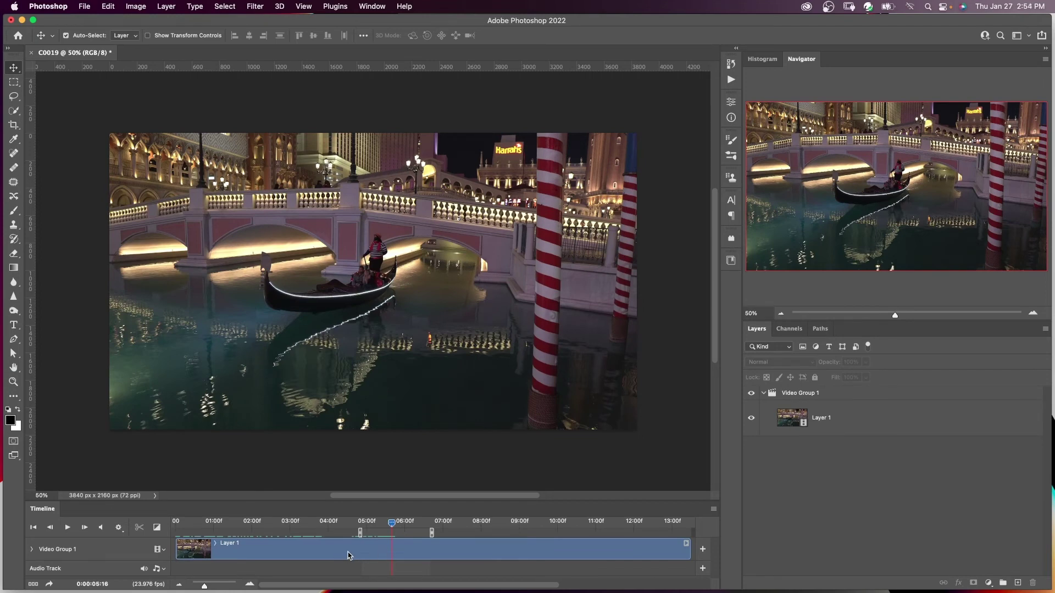
Shrink the work area to the playhead frame, render it, and open C0019.jpg
drag(360, 533, 391, 533)
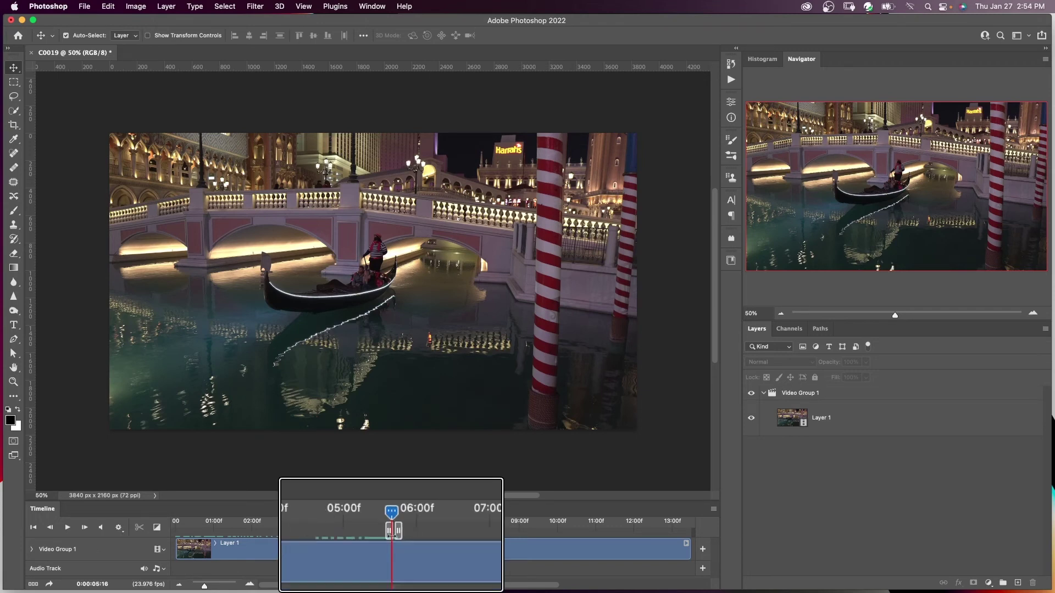
click(50, 585)
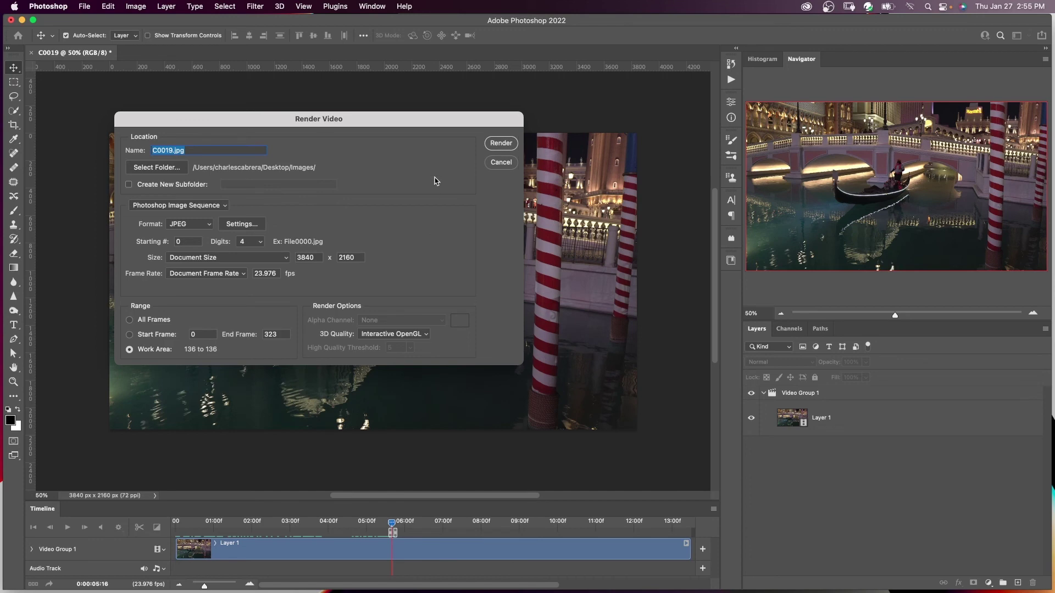
click(501, 147)
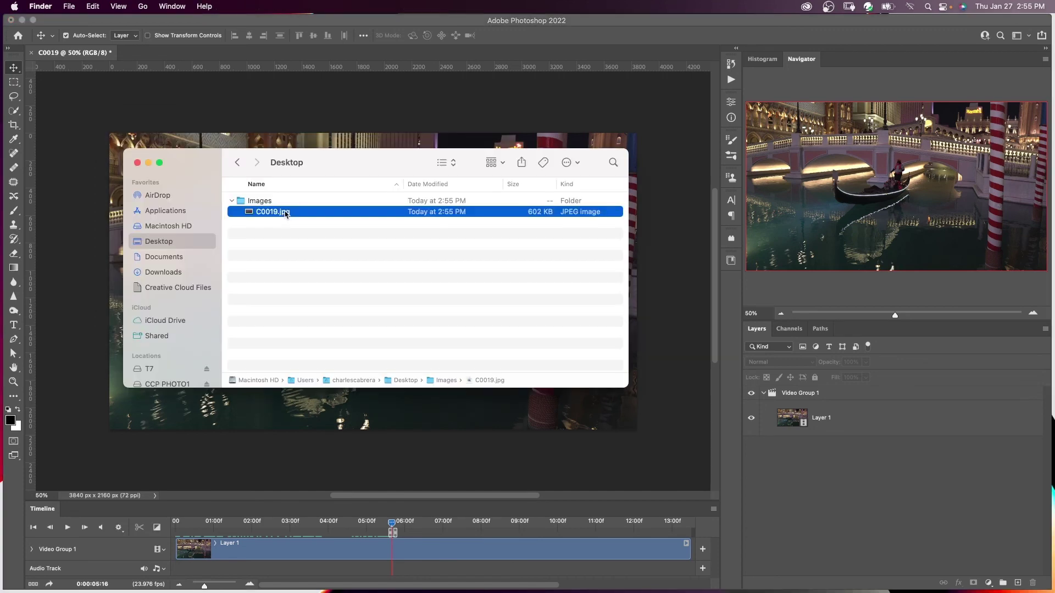
drag(285, 214, 423, 267)
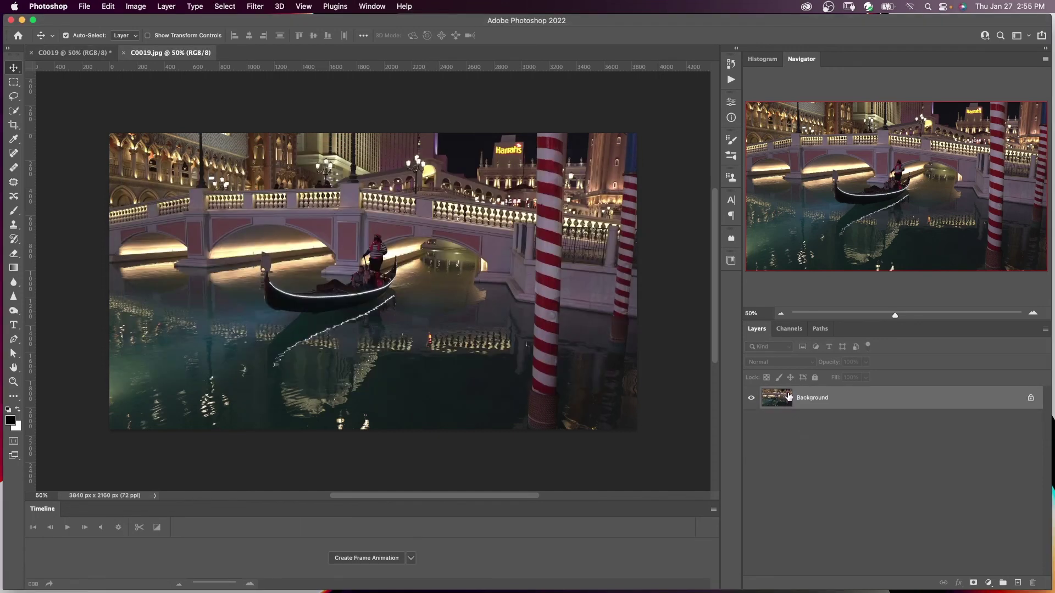